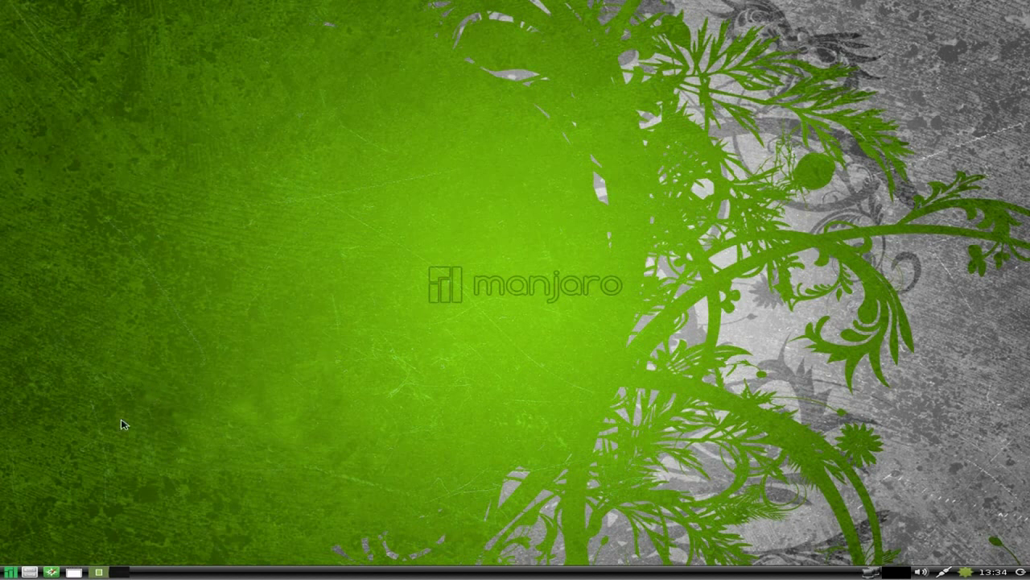
View the session logout options and cancel them, and check the volume control before dismissing it.
click(1021, 572)
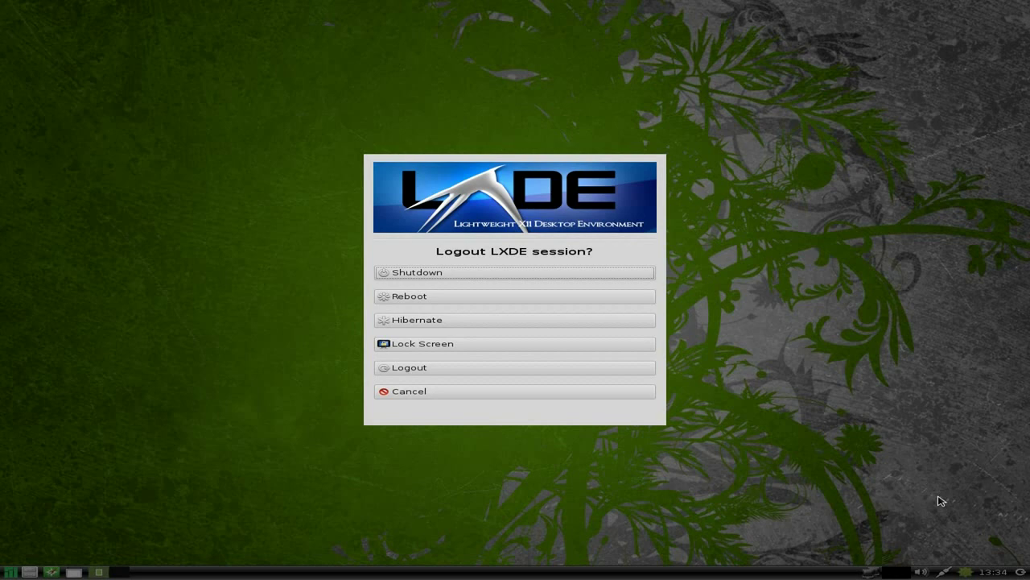
click(556, 394)
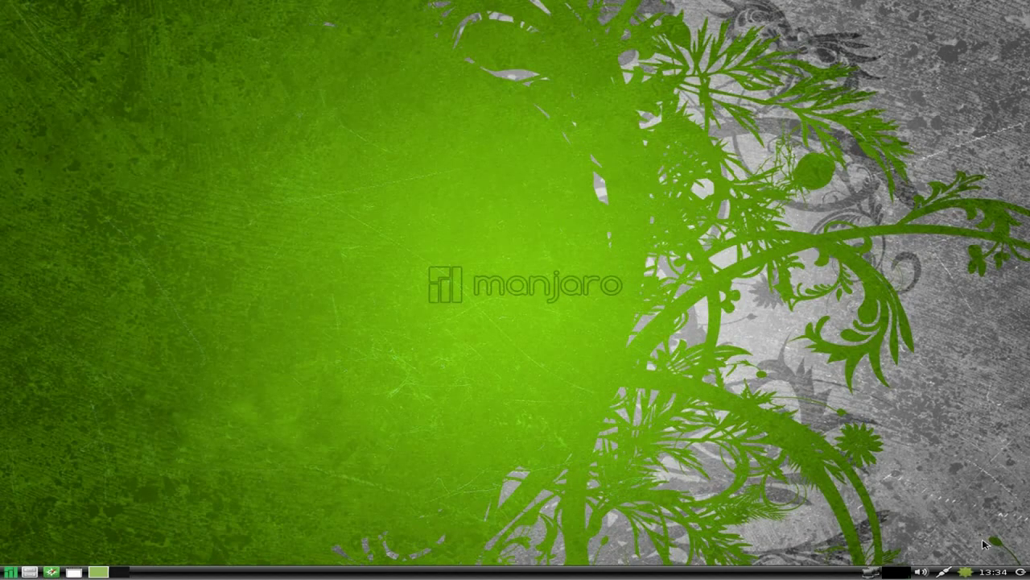
mouse_move(997, 574)
click(921, 572)
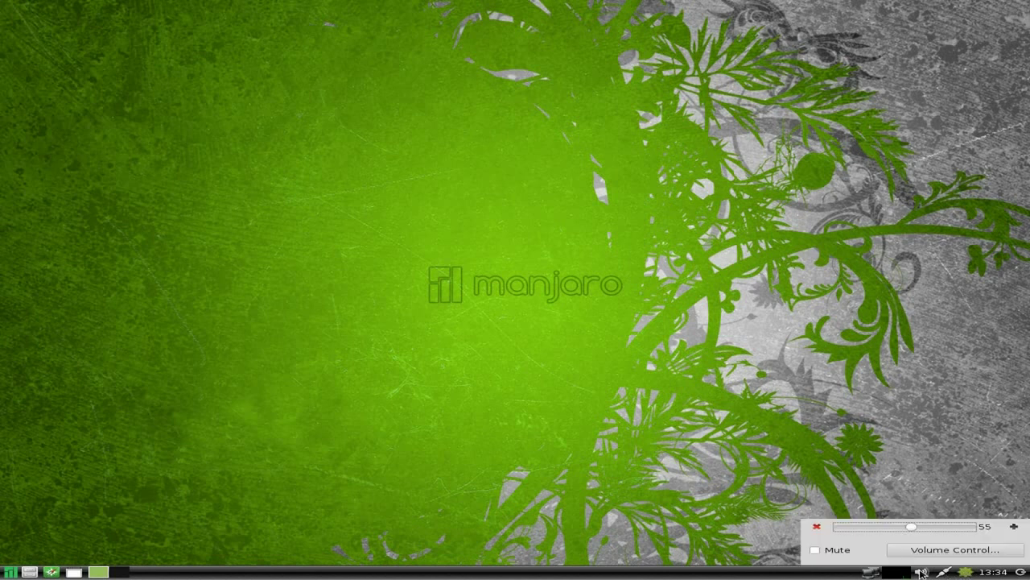
scroll(949, 528, down, 2)
click(949, 492)
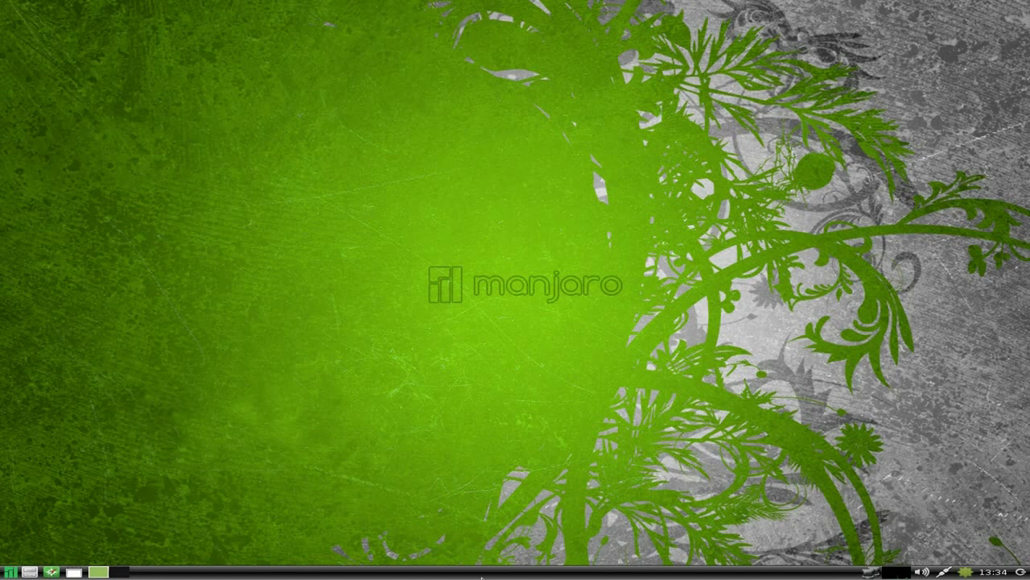
Switch to desktop 2 and return to the first desktop.
click(120, 572)
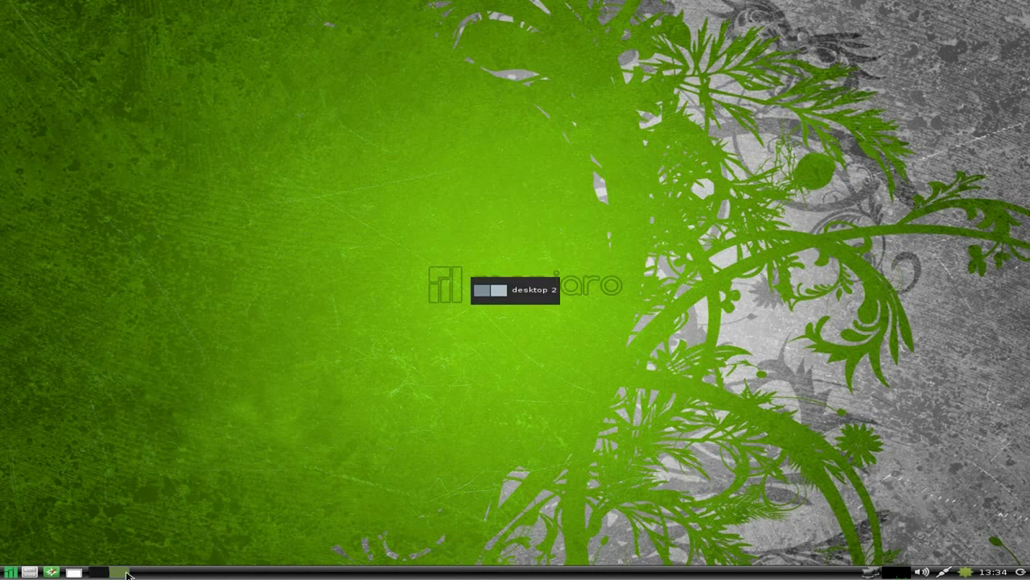
click(99, 572)
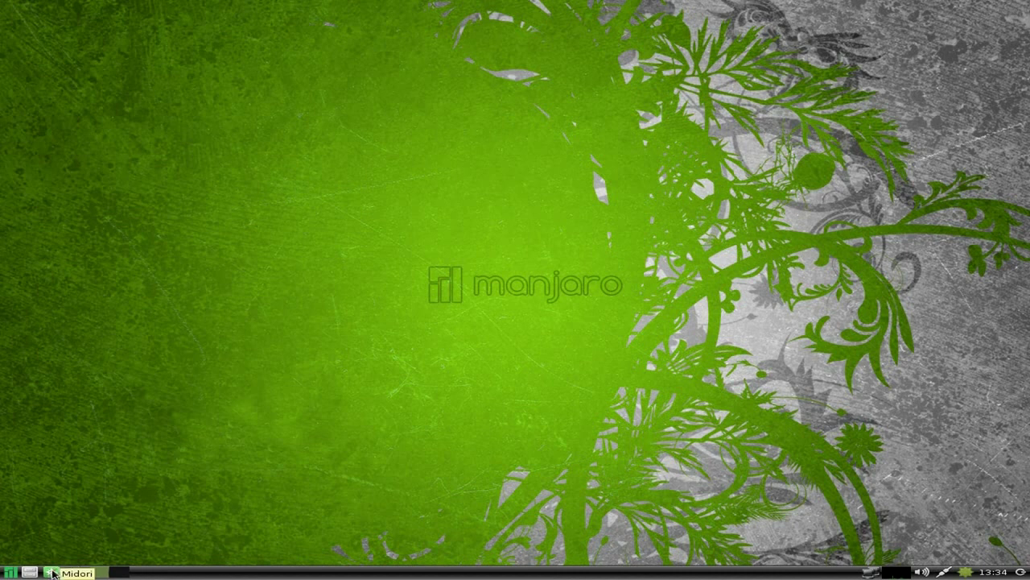
View the community releases download page of the Manjaro website in Midori and close the browser.
click(51, 572)
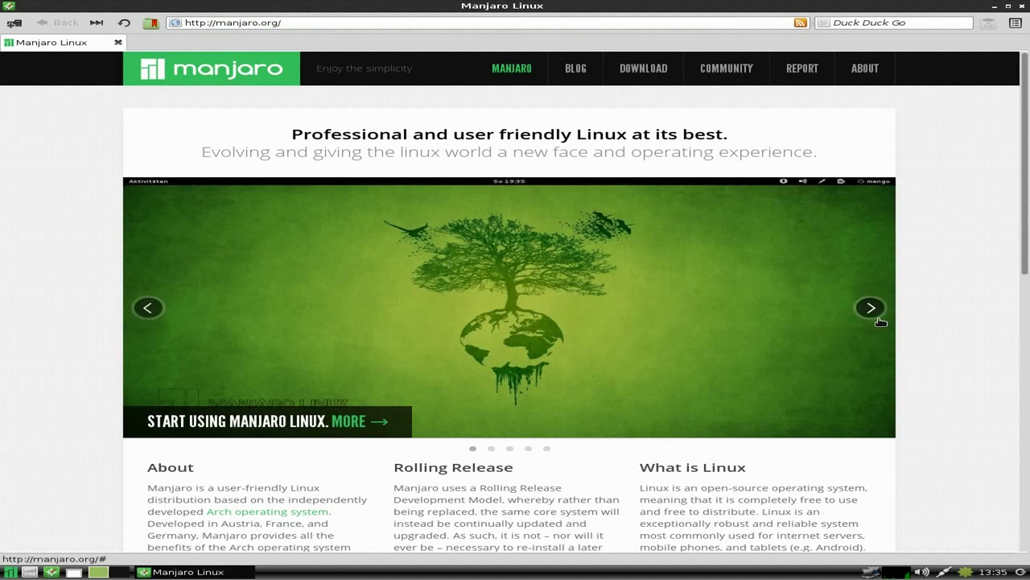
mouse_move(661, 72)
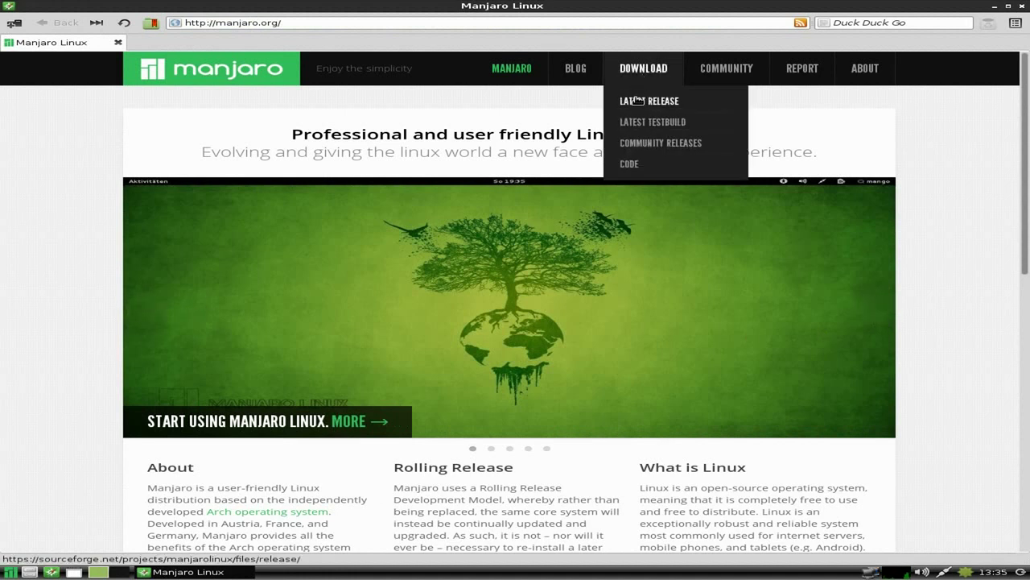
click(648, 143)
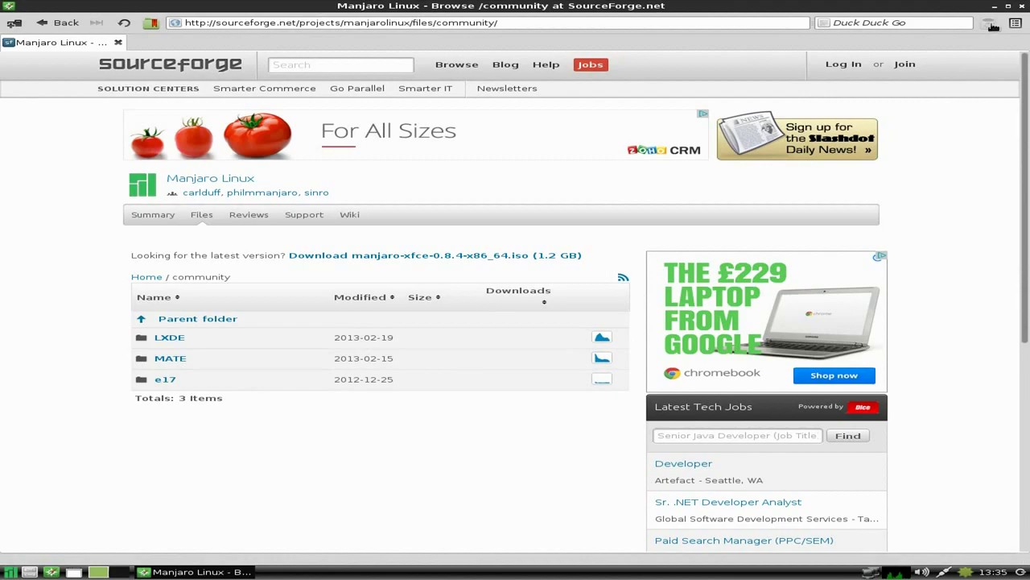
click(1019, 7)
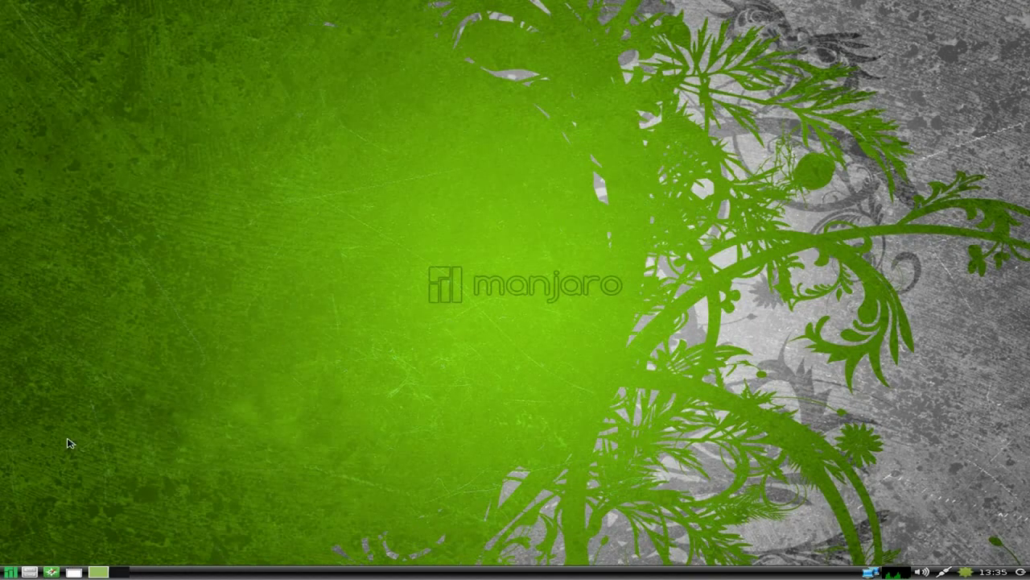
Launch GNU Image Manipulation Program from the Graphics applications to view it and close it again.
click(9, 573)
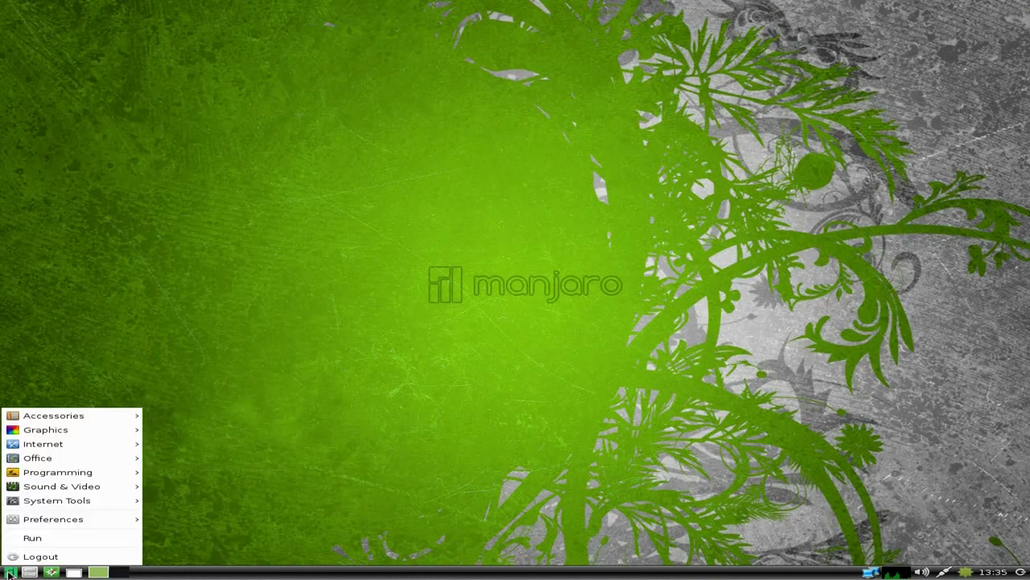
mouse_move(75, 419)
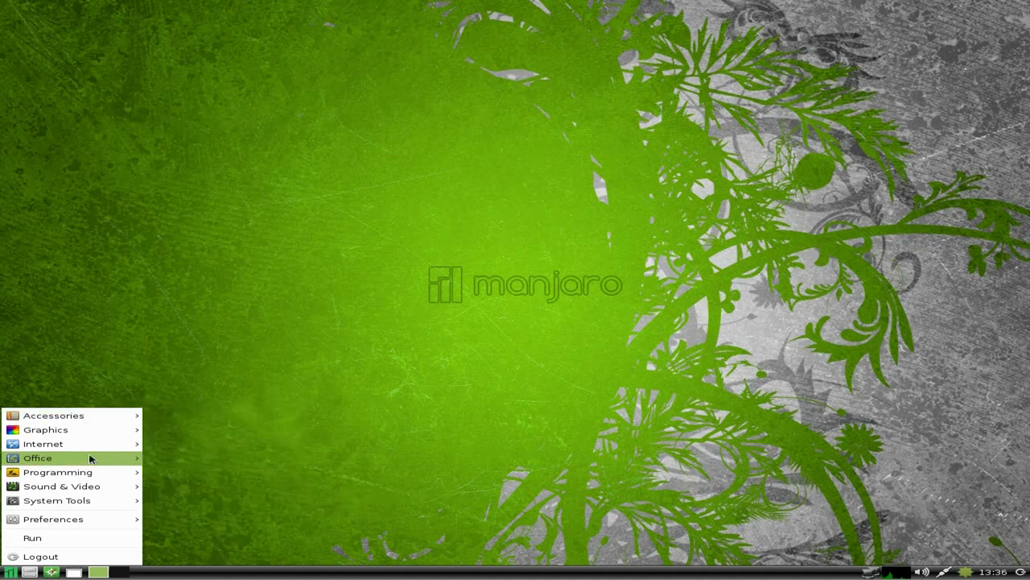
mouse_move(79, 437)
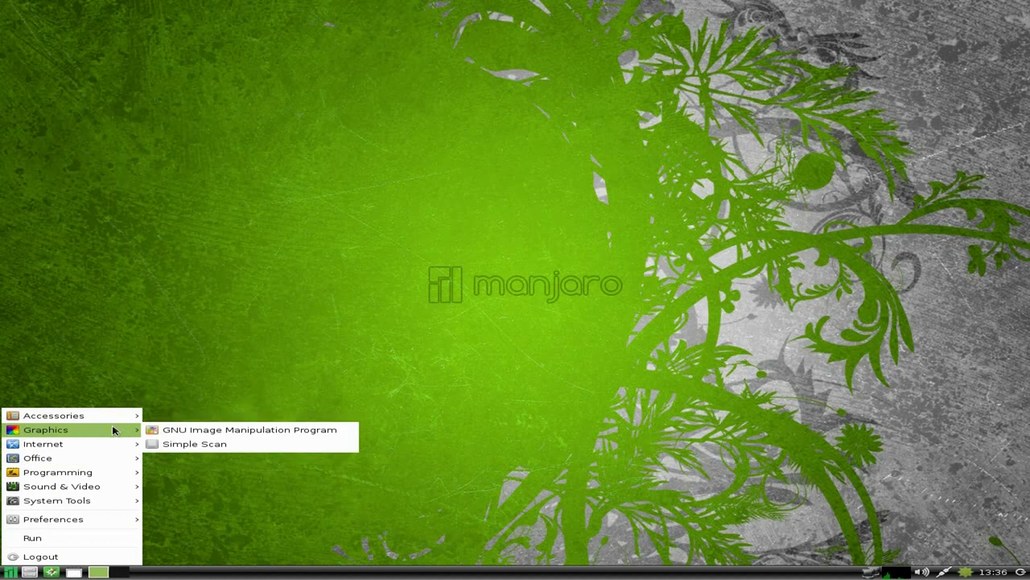
click(218, 430)
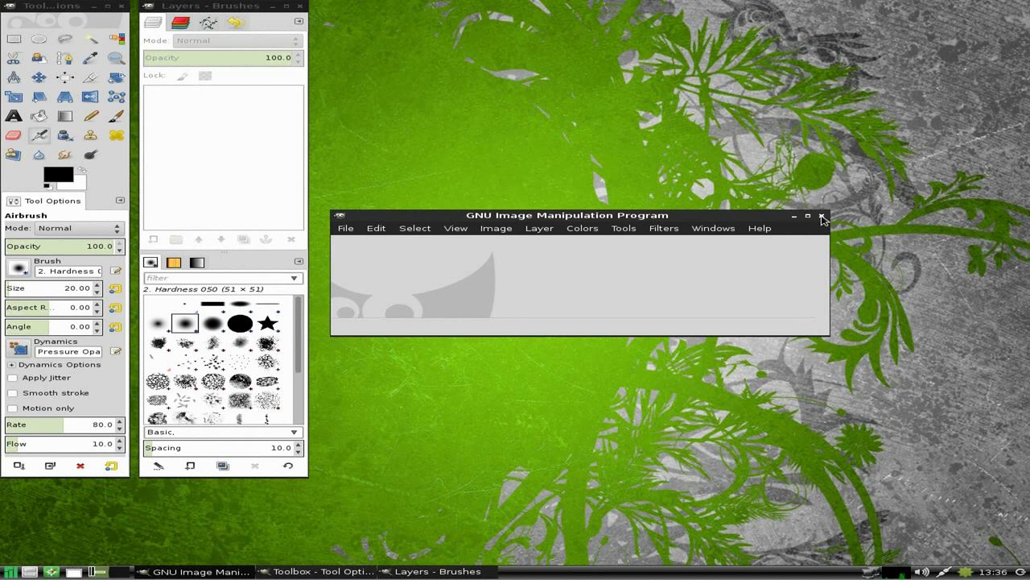
click(822, 218)
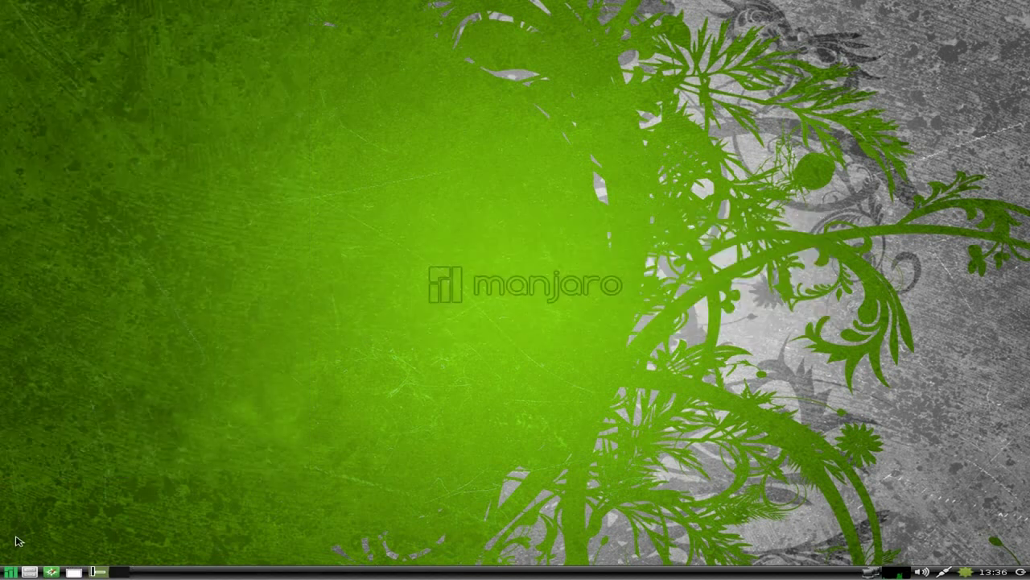
Launch AbiWord from the Office applications, check its version information, and close it.
click(11, 572)
mouse_move(61, 444)
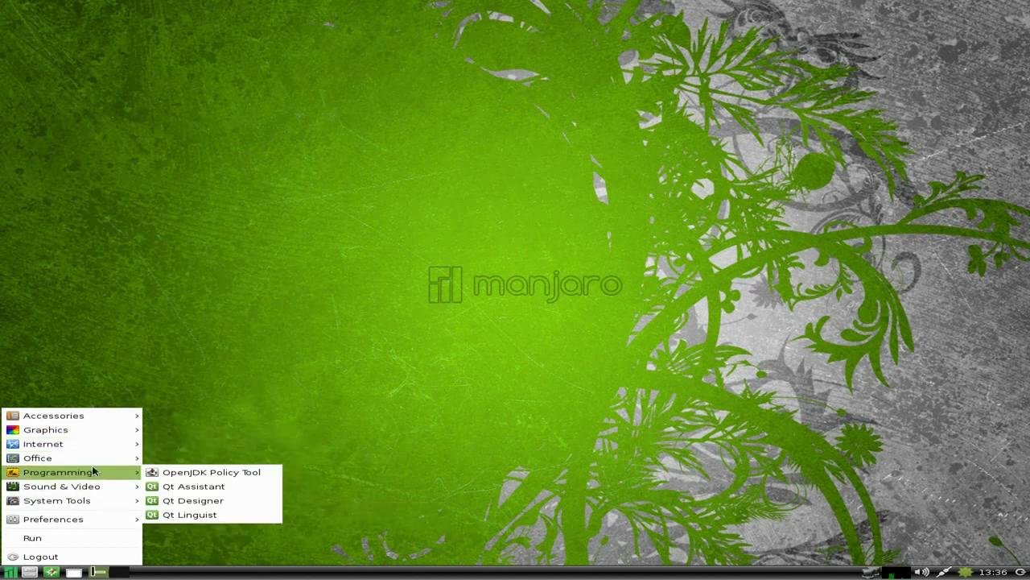
mouse_move(92, 461)
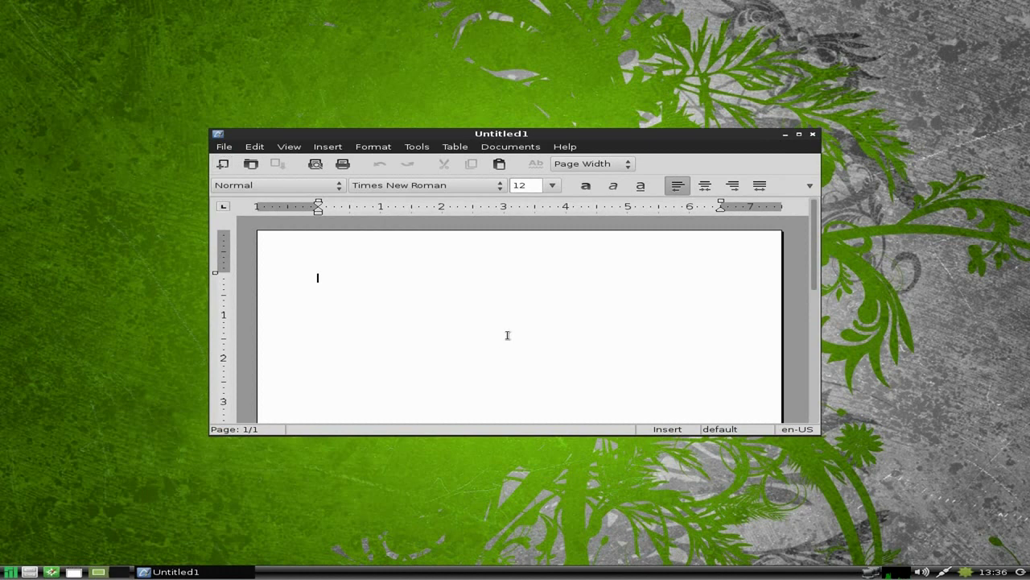
click(565, 148)
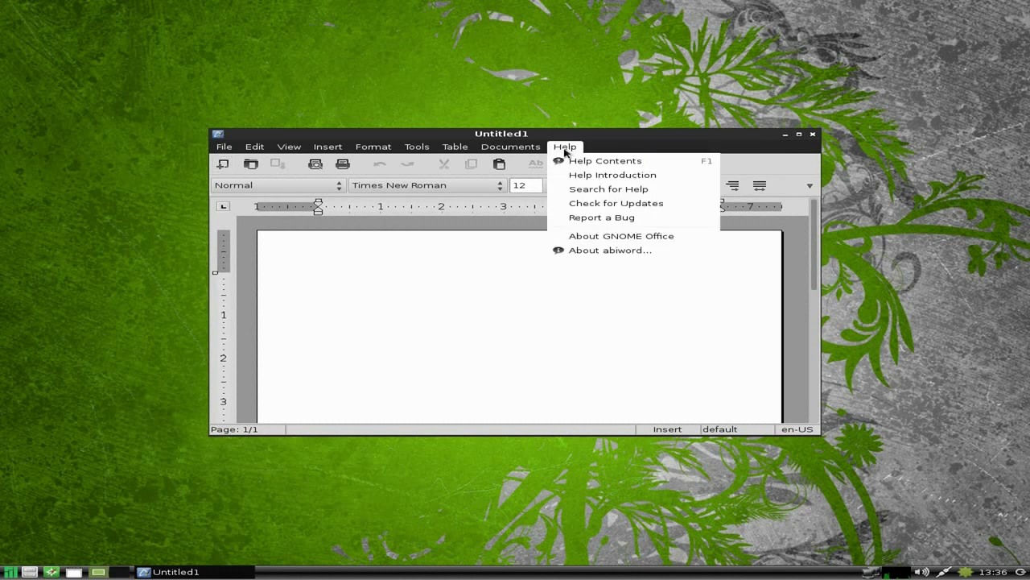
click(592, 250)
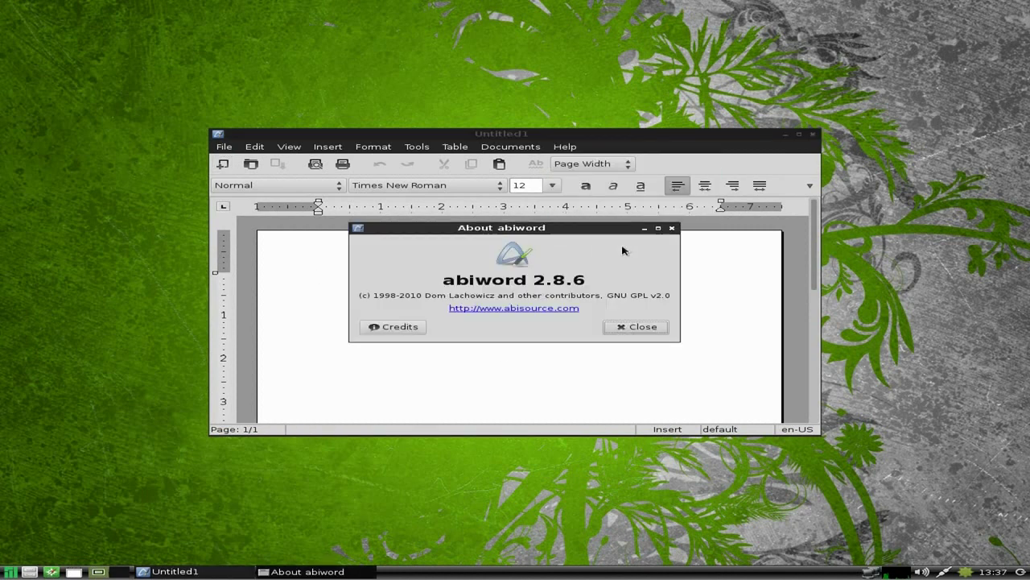
click(633, 327)
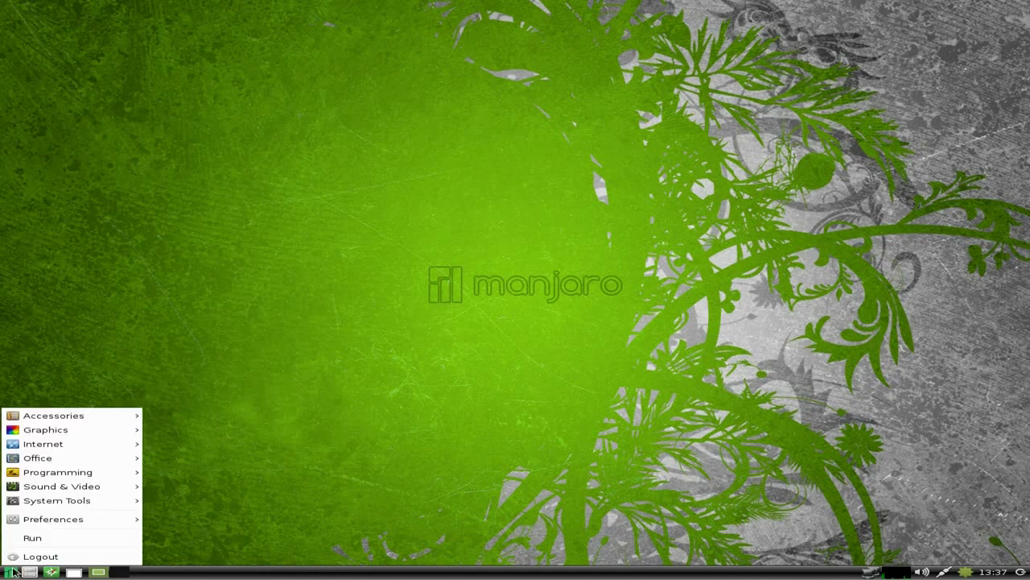
Check CPU and memory usage in Task Manager and quit it.
mouse_move(71, 465)
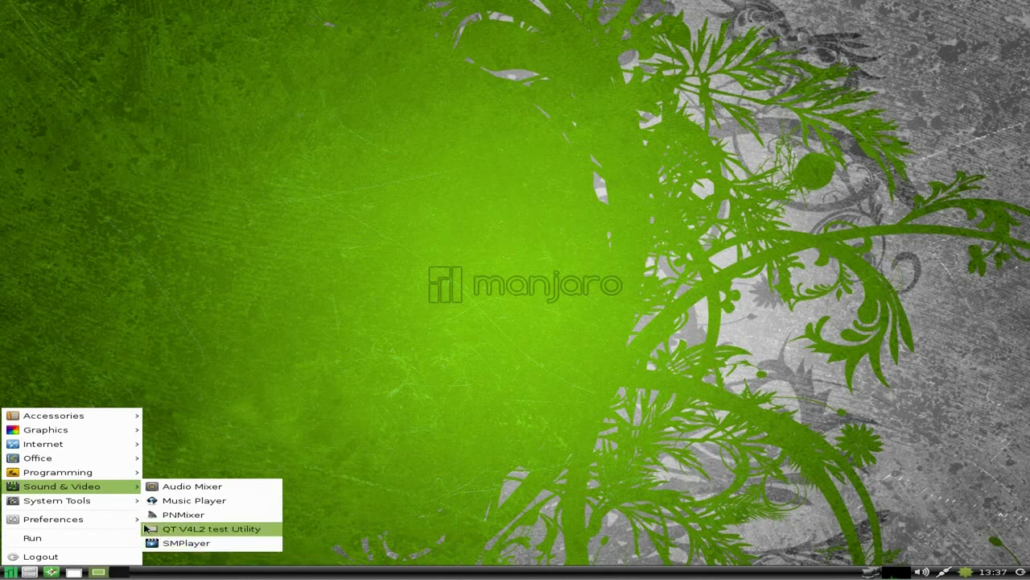
mouse_move(119, 505)
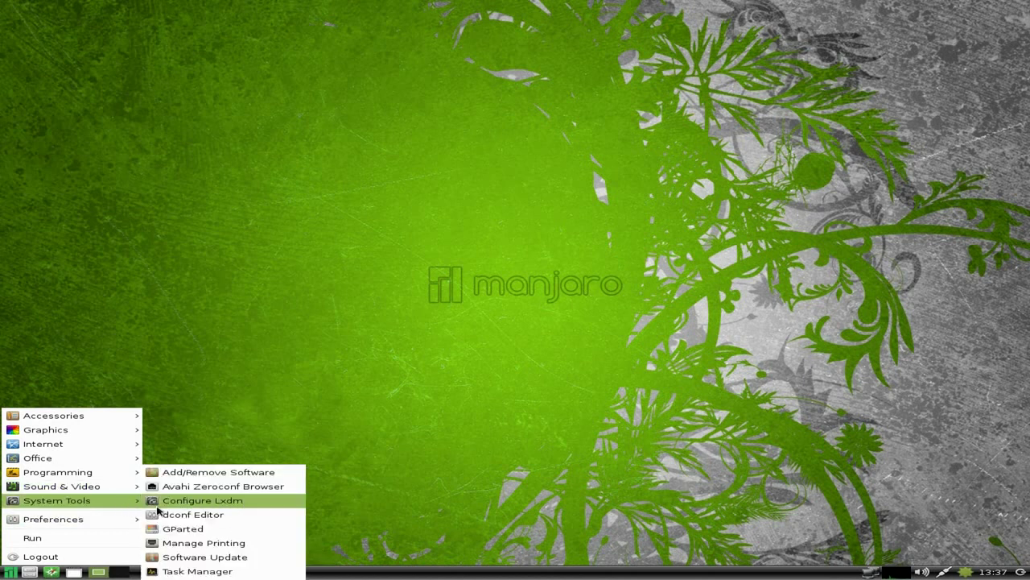
click(211, 571)
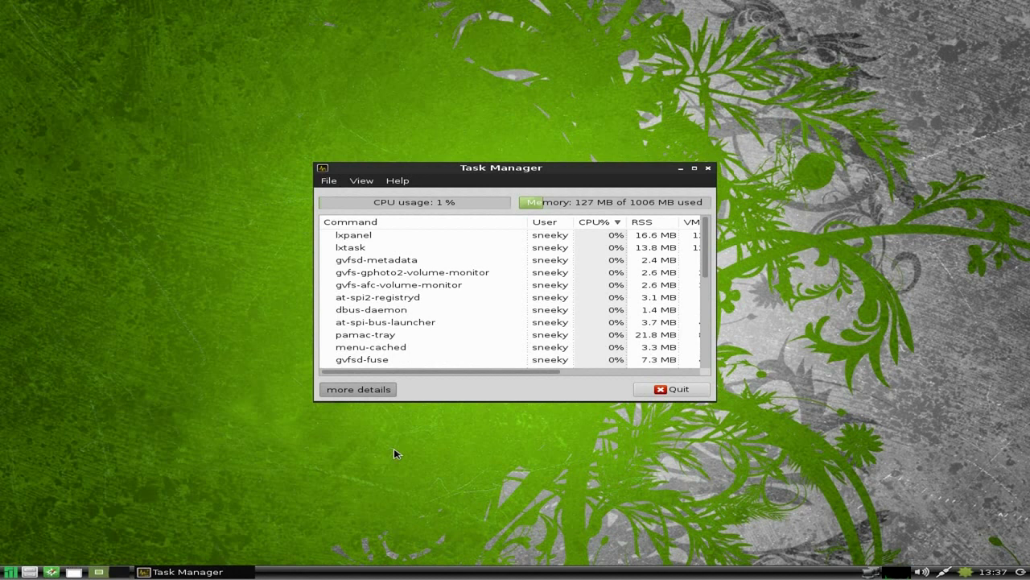
click(665, 392)
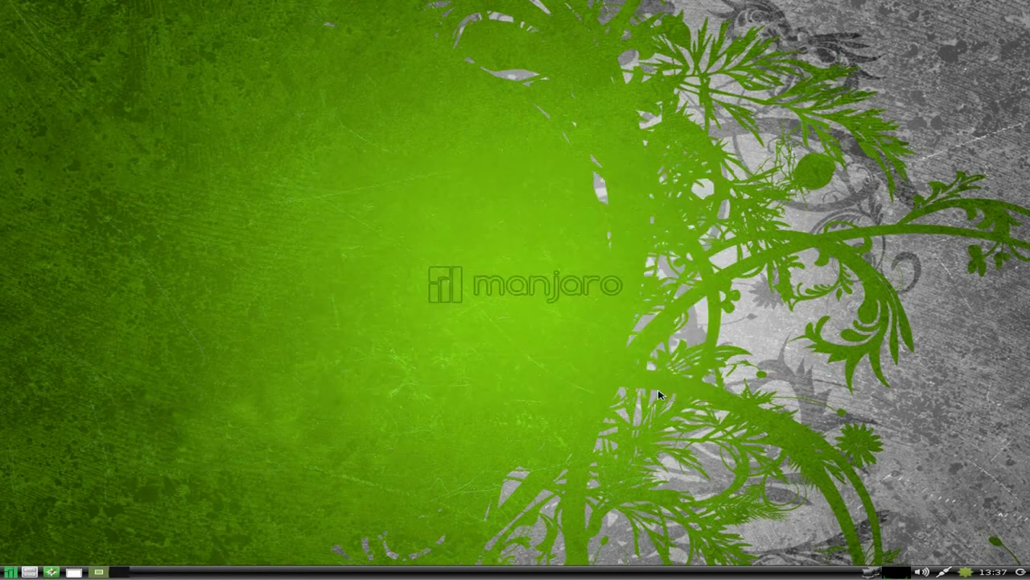
Open Add/Remove Software from the system tools and search the packages for "openshot".
click(14, 573)
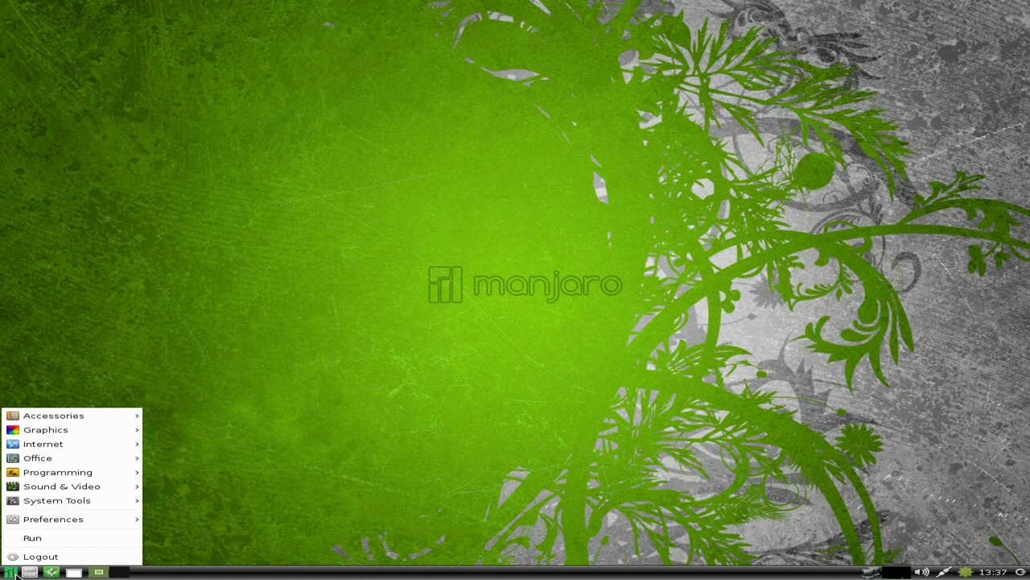
mouse_move(70, 504)
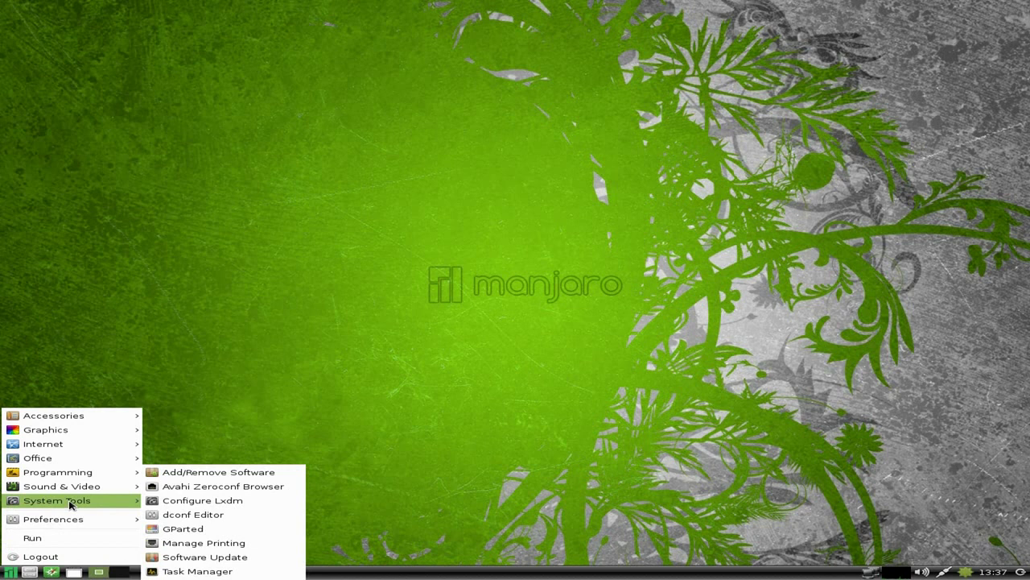
click(201, 475)
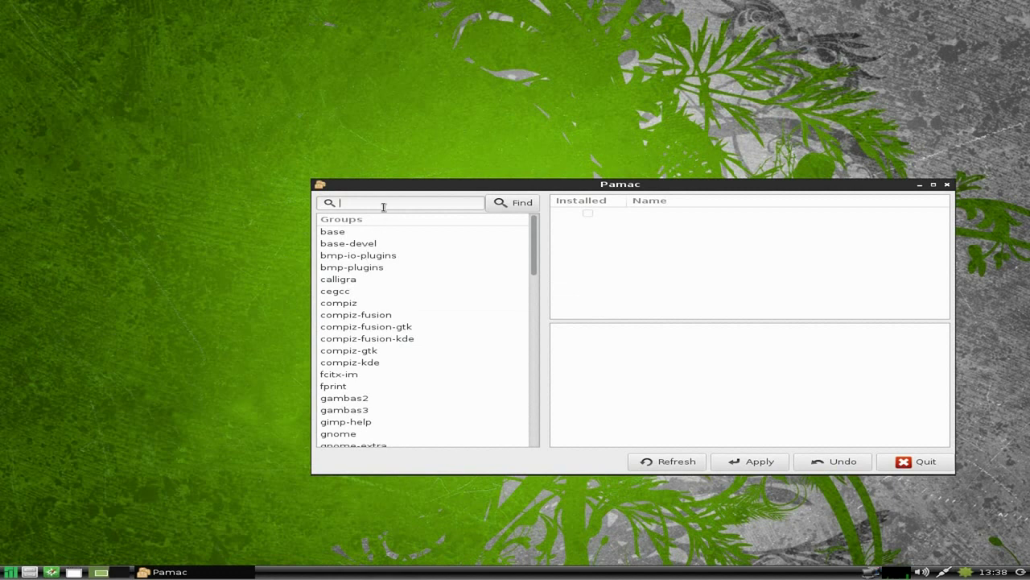
text(openshot)
key(Return)
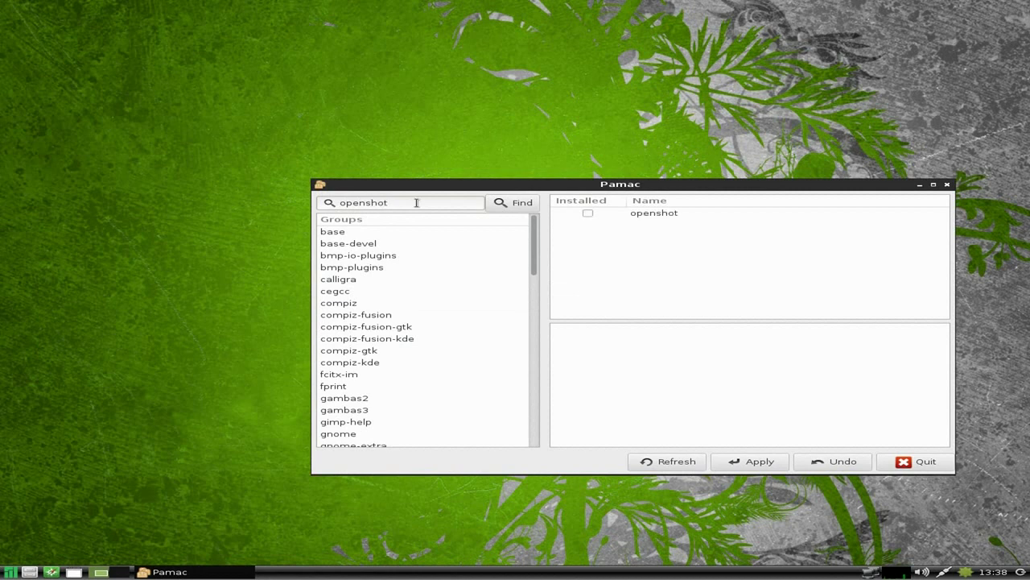
Review the openshot package's details, including its description, dependencies and download size.
click(643, 214)
scroll(801, 414, down, 2)
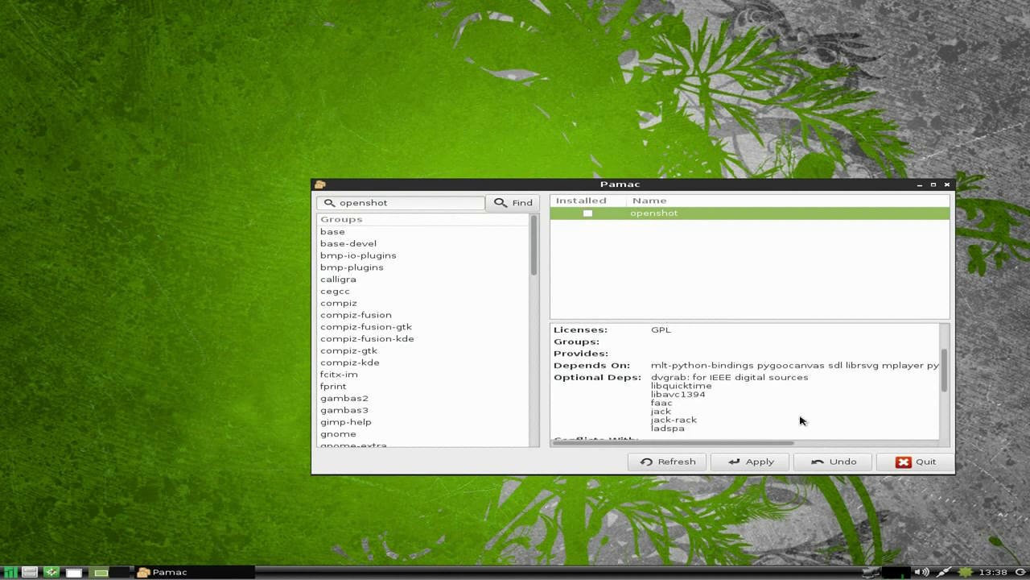
scroll(798, 418, down, 2)
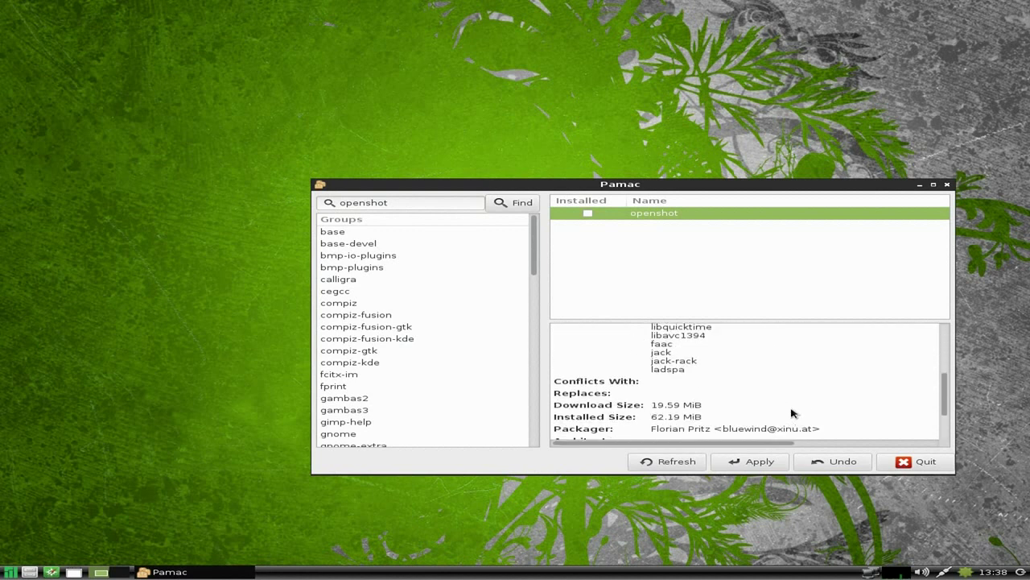
scroll(792, 414, up, 4)
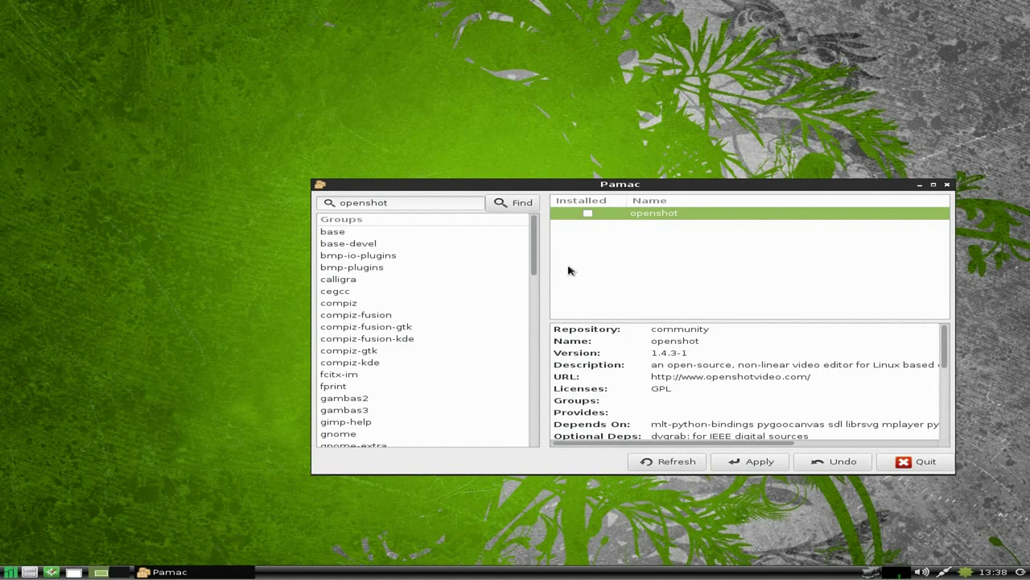
Mark openshot for installation, choose python2-imaging and opencl-catalyst as dependency providers, and confirm the transaction.
click(589, 214)
click(753, 464)
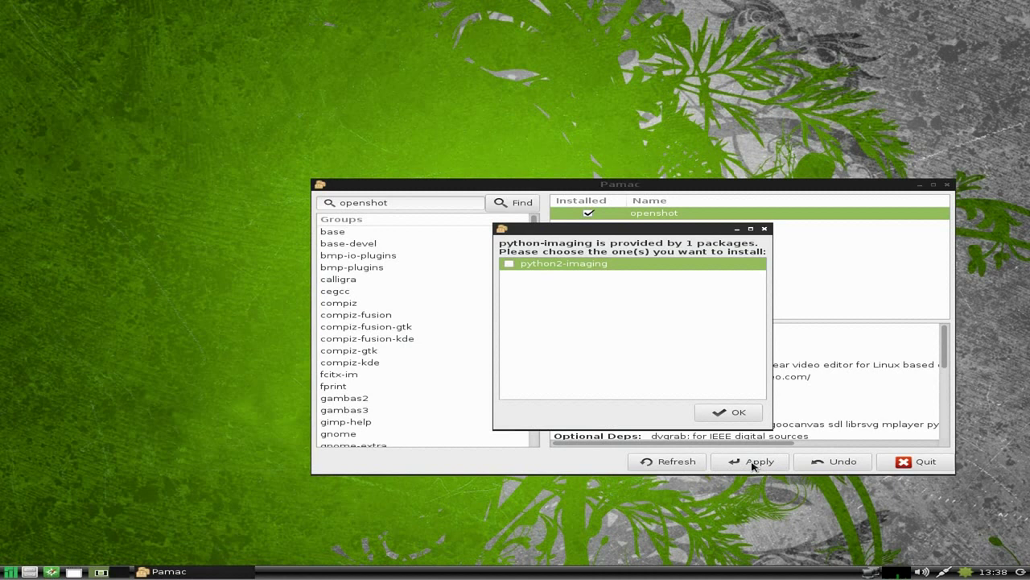
click(510, 265)
click(735, 413)
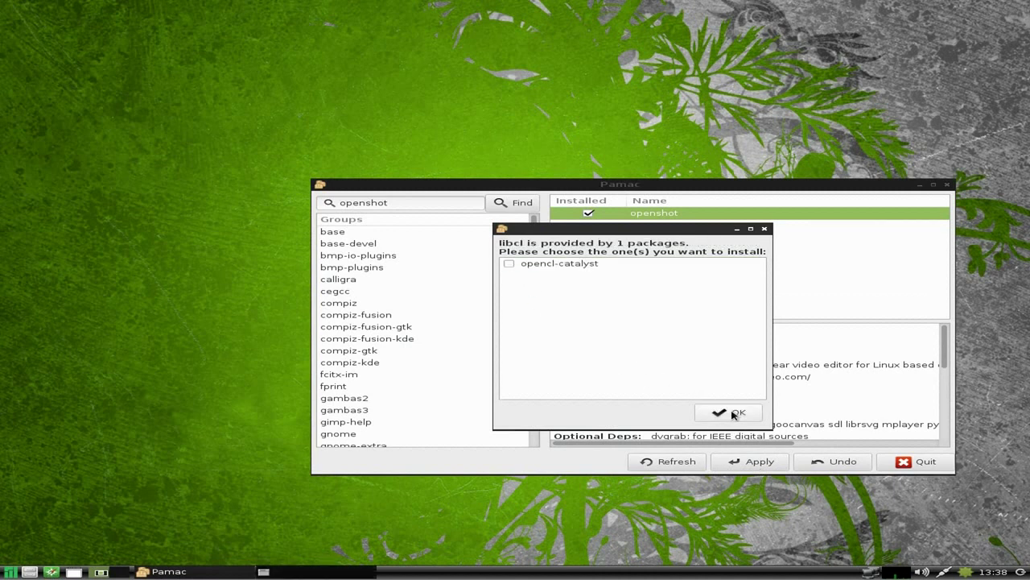
click(509, 264)
click(730, 414)
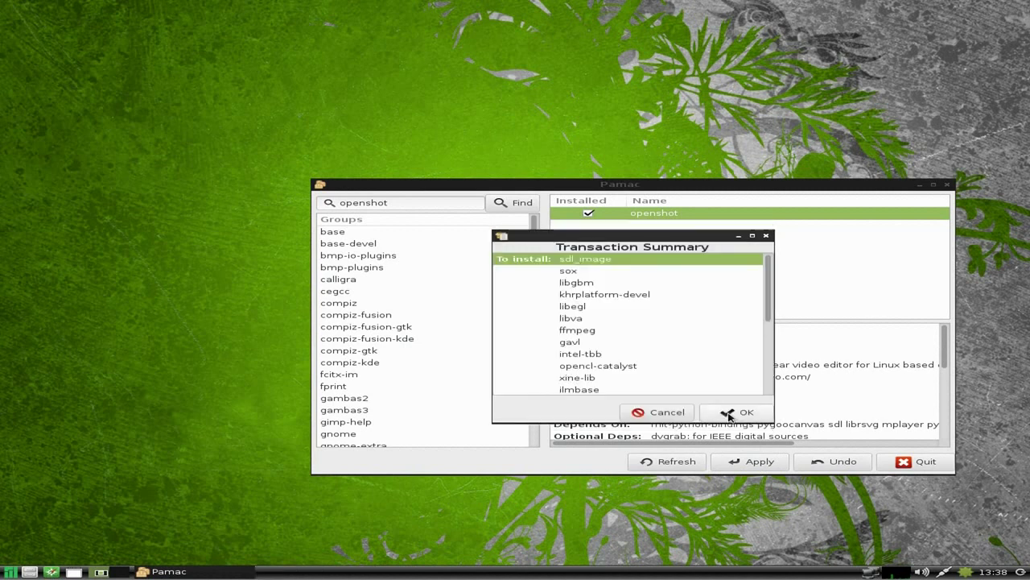
click(729, 414)
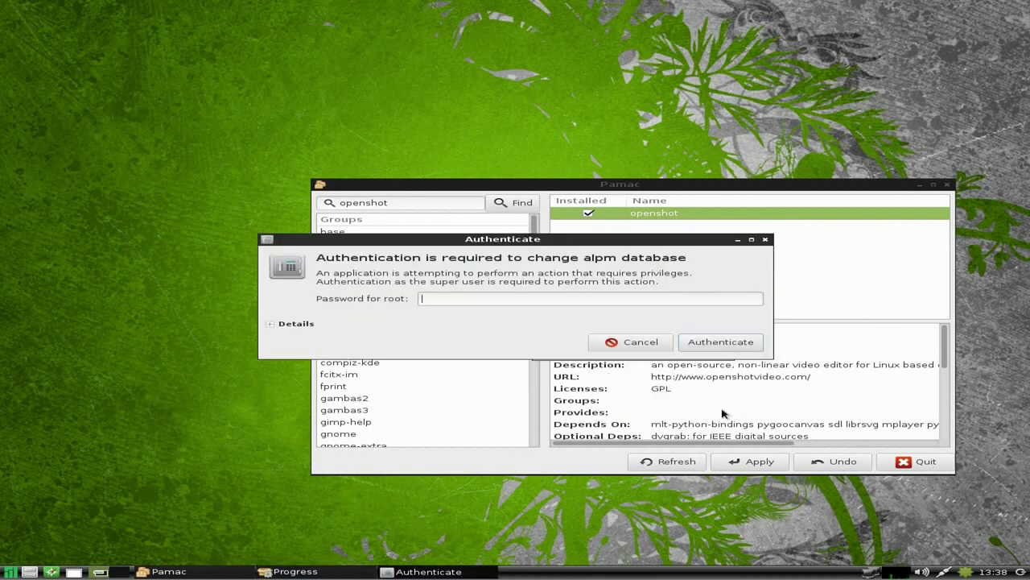
Authenticate the openshot installation with the root password and move the Progress window clear of the Pamac window.
text(●●●●●●●●●●●)
key(Return)
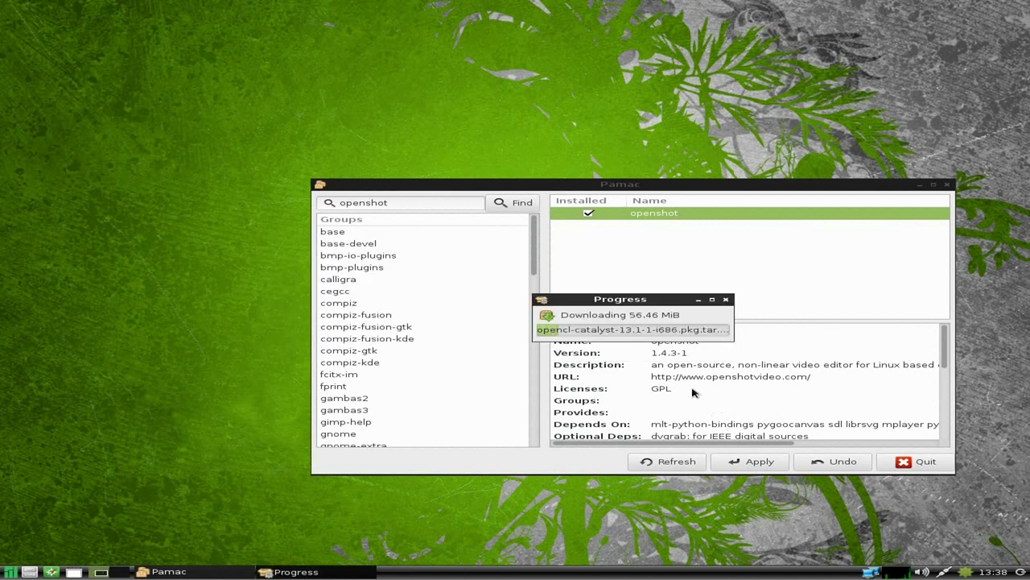
drag(627, 298, 546, 66)
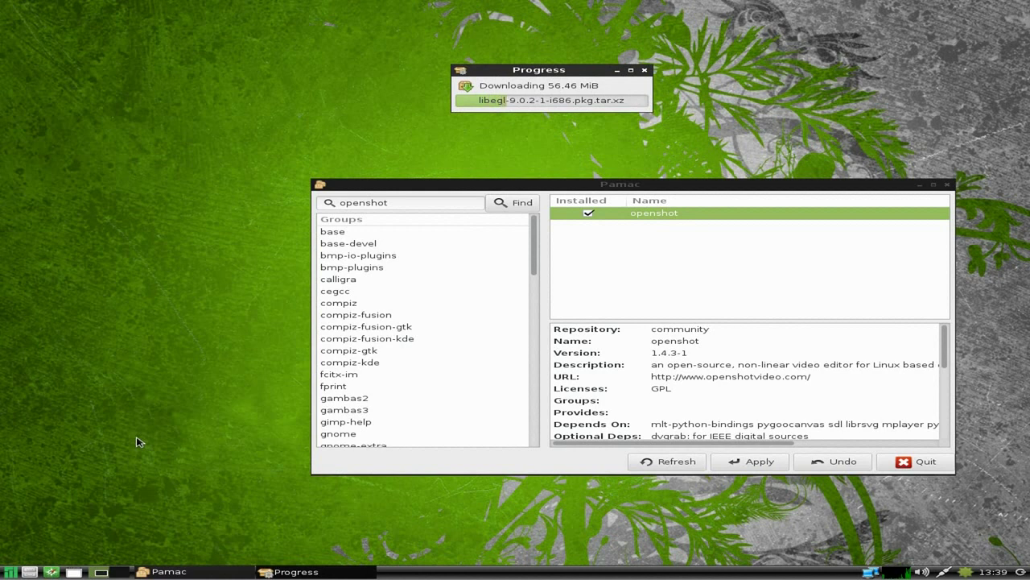
Browse the available desktop preference tools during the openshot installation, and quit Pamac when the installation is done.
click(10, 572)
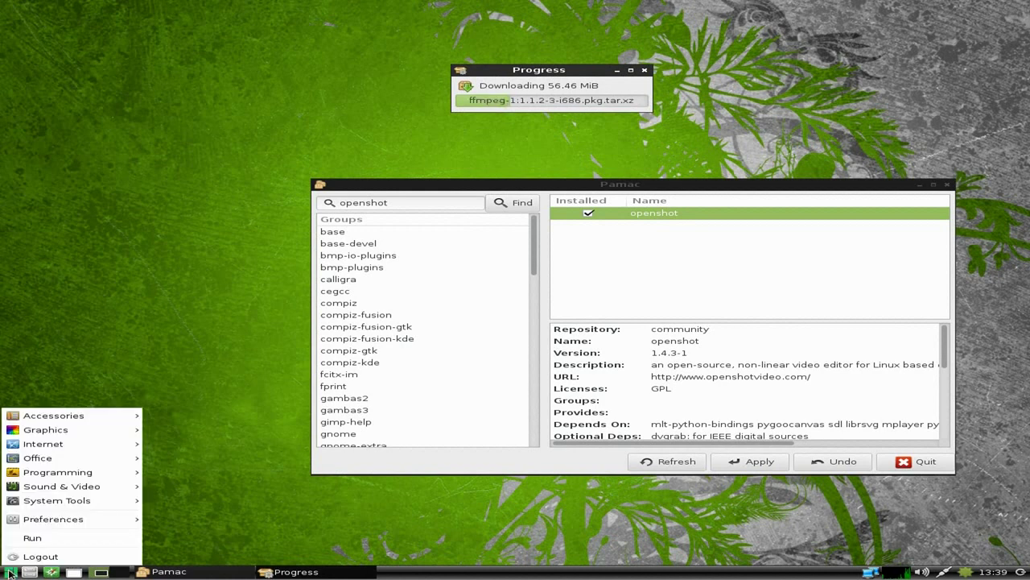
mouse_move(50, 522)
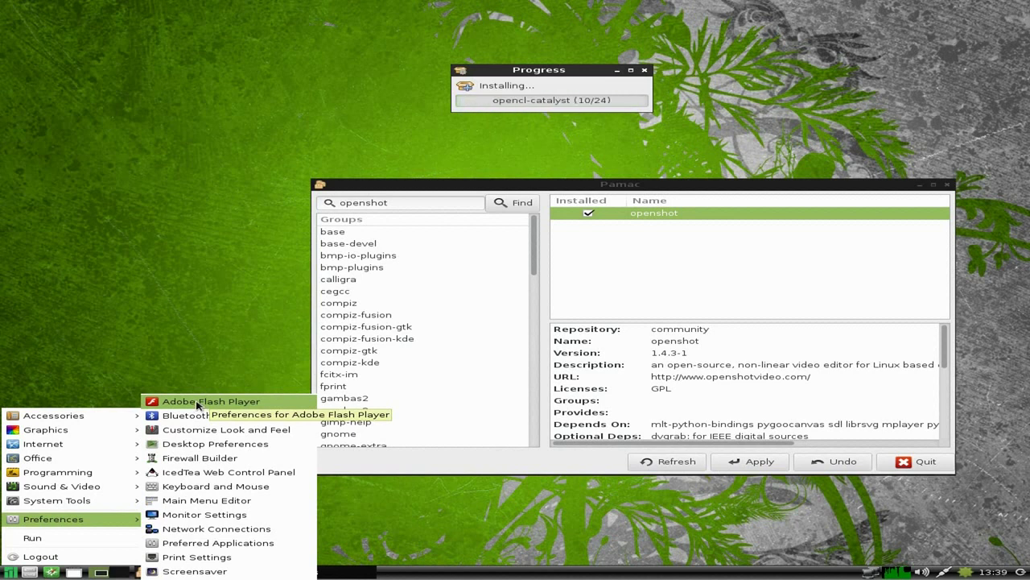
click(167, 312)
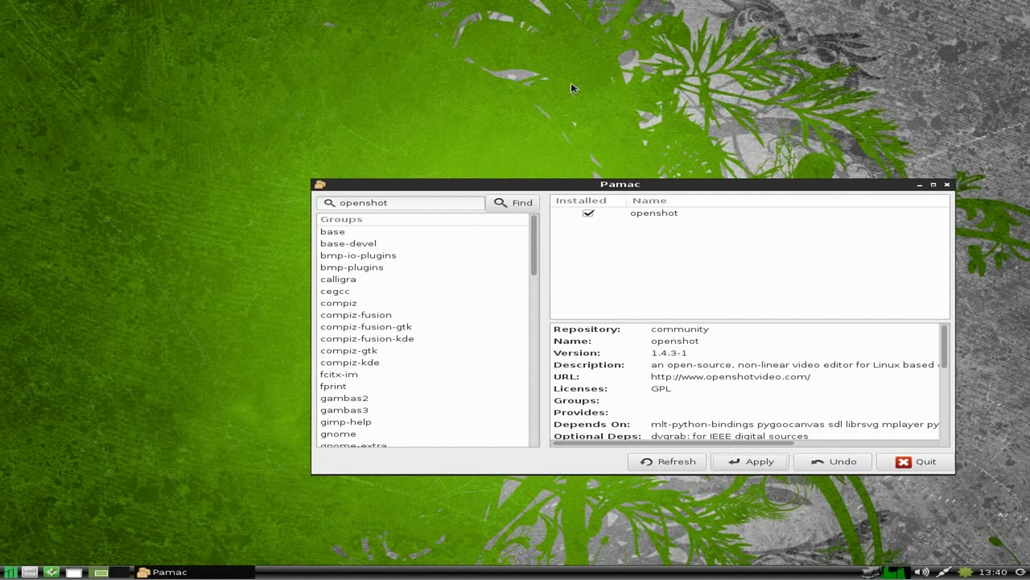
click(915, 463)
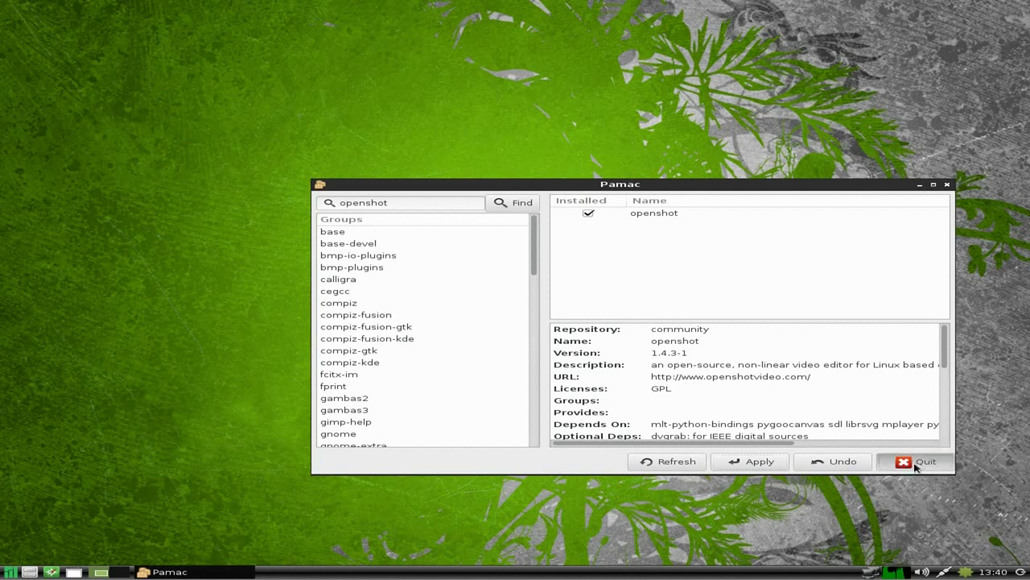
Launch OpenShot from the sound and video applications, look over its default project window, and close it.
click(11, 571)
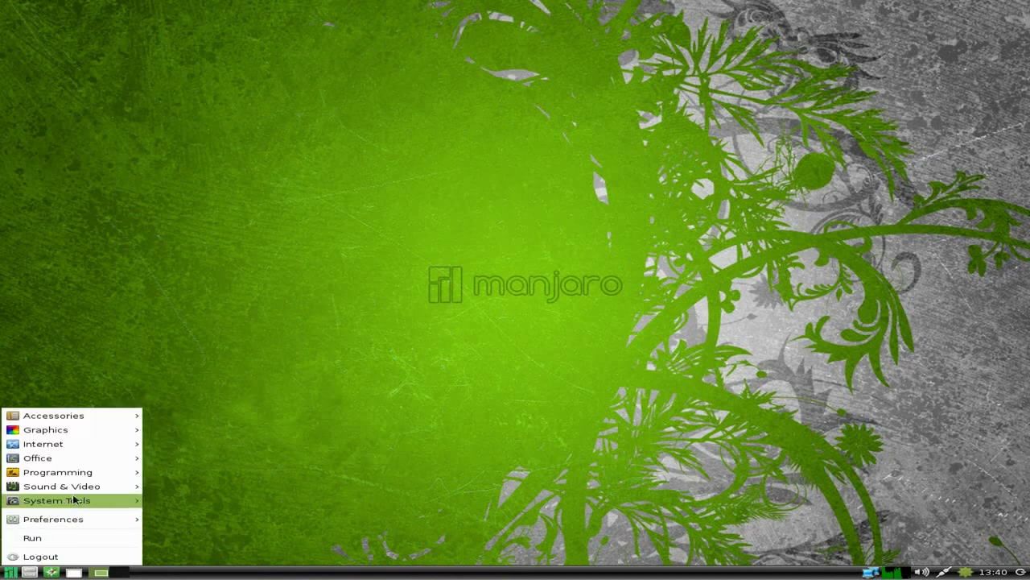
mouse_move(81, 490)
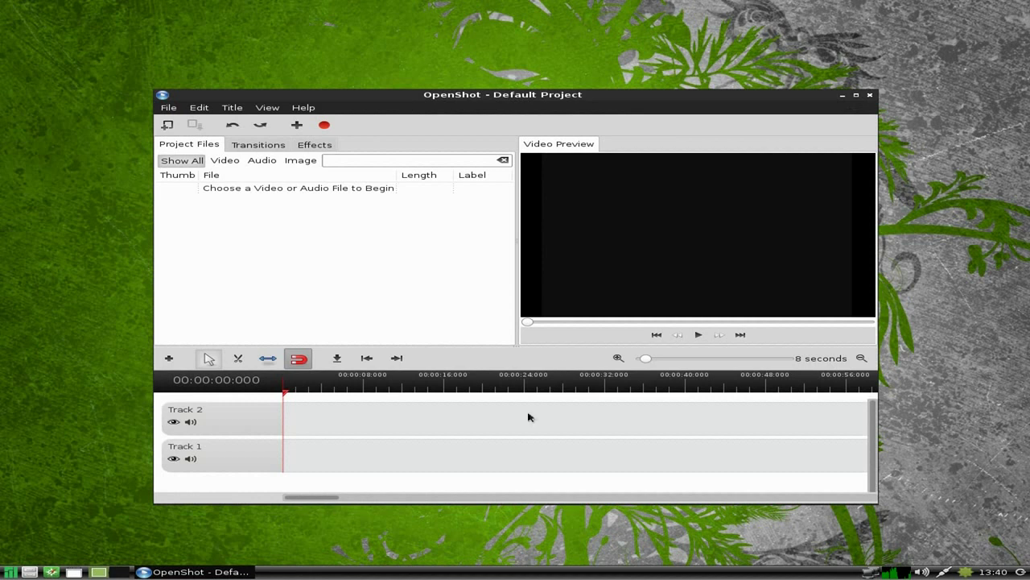
drag(566, 97, 580, 48)
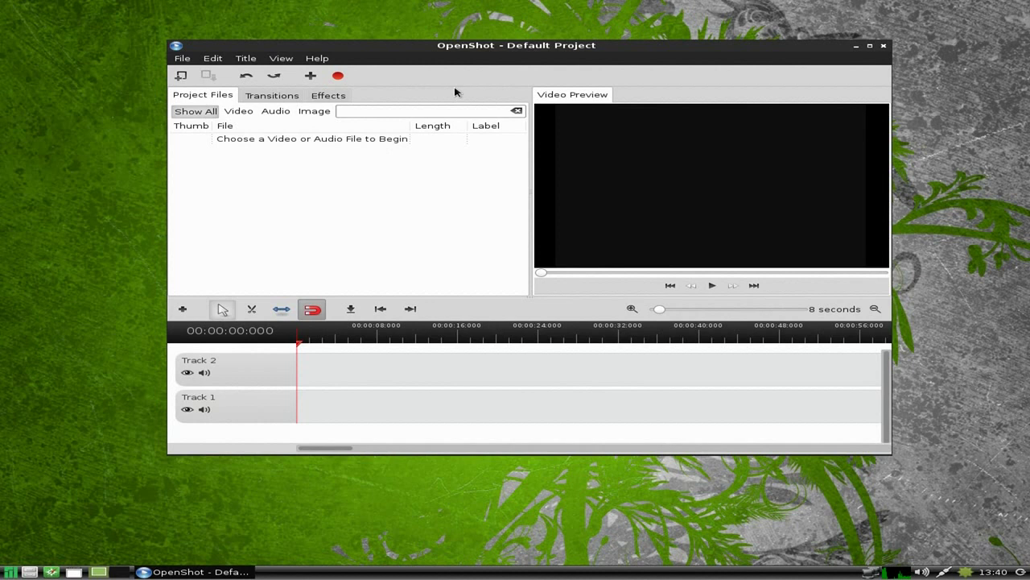
click(883, 47)
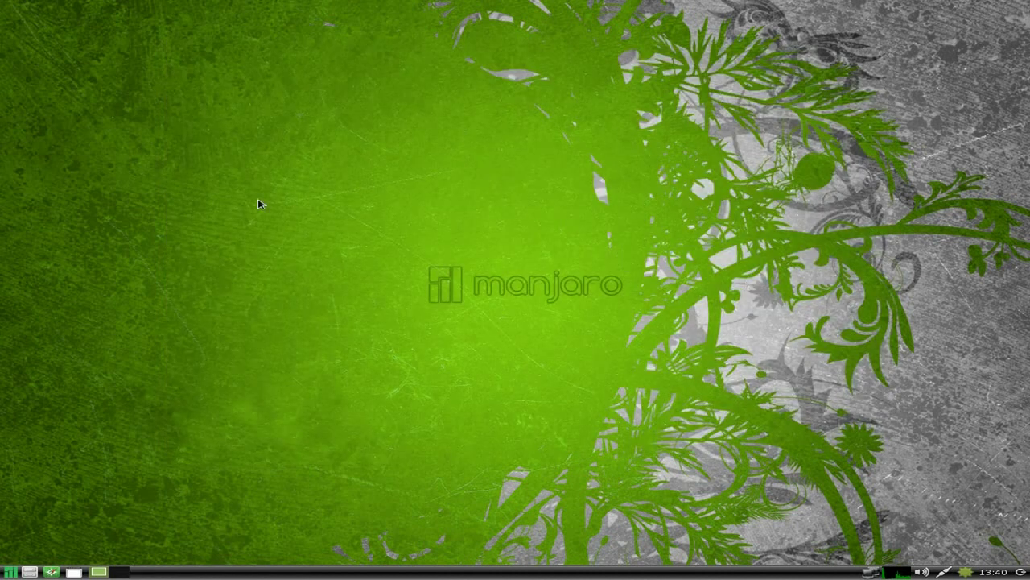